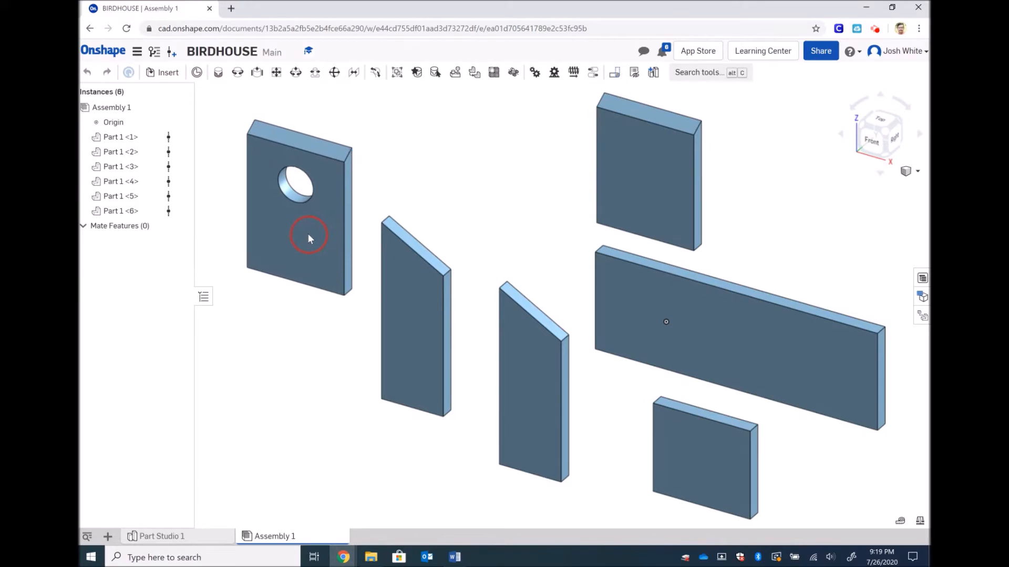
Spread out the plain rectangular, long, small square and two slanted side panels so that none of the birdhouse parts overlap.
{"action": "left_click_drag", "start_coordinate": [680, 188], "coordinate": [502, 178]}
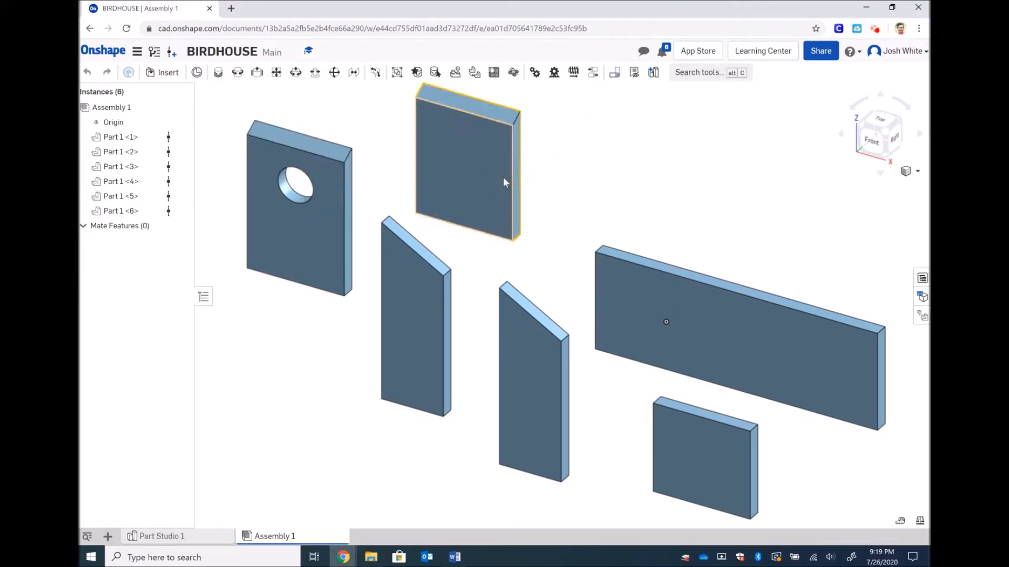
{"action": "left_click_drag", "start_coordinate": [717, 337], "coordinate": [706, 246]}
{"action": "left_click_drag", "start_coordinate": [697, 435], "coordinate": [702, 367]}
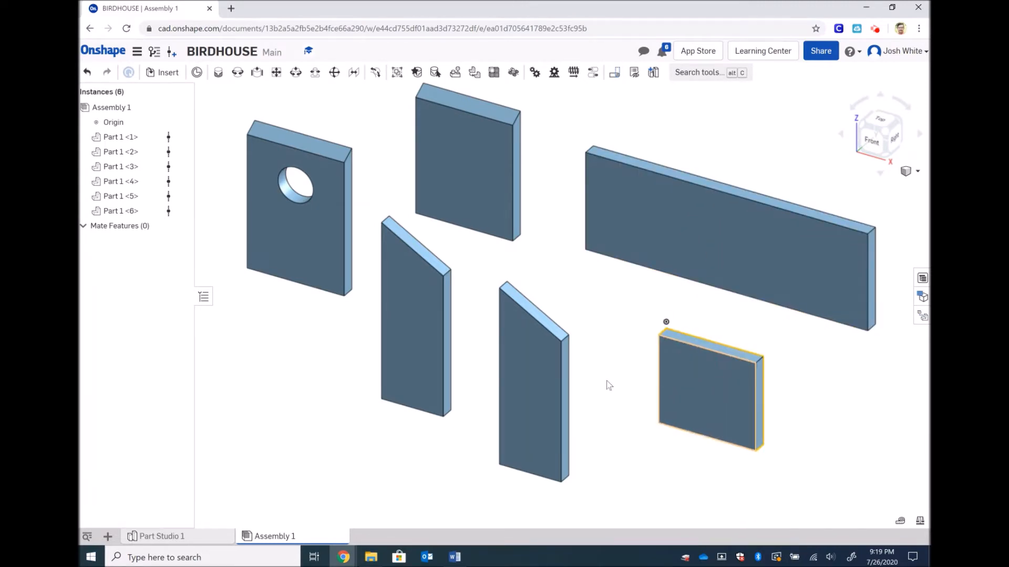
{"action": "left_click_drag", "start_coordinate": [553, 394], "coordinate": [570, 402]}
{"action": "left_click_drag", "start_coordinate": [424, 346], "coordinate": [419, 386]}
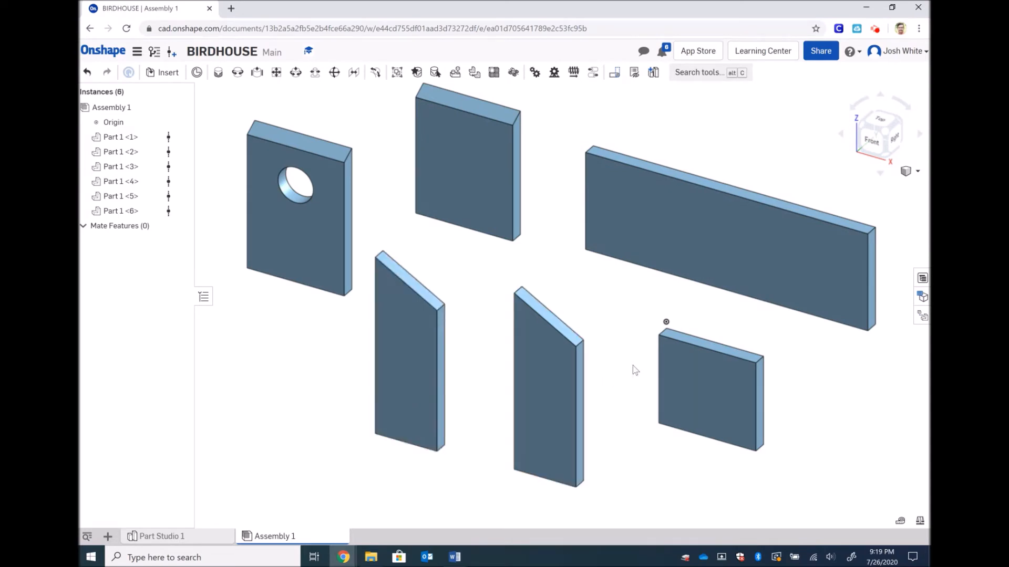
{"action": "left_click", "coordinate": [742, 239]}
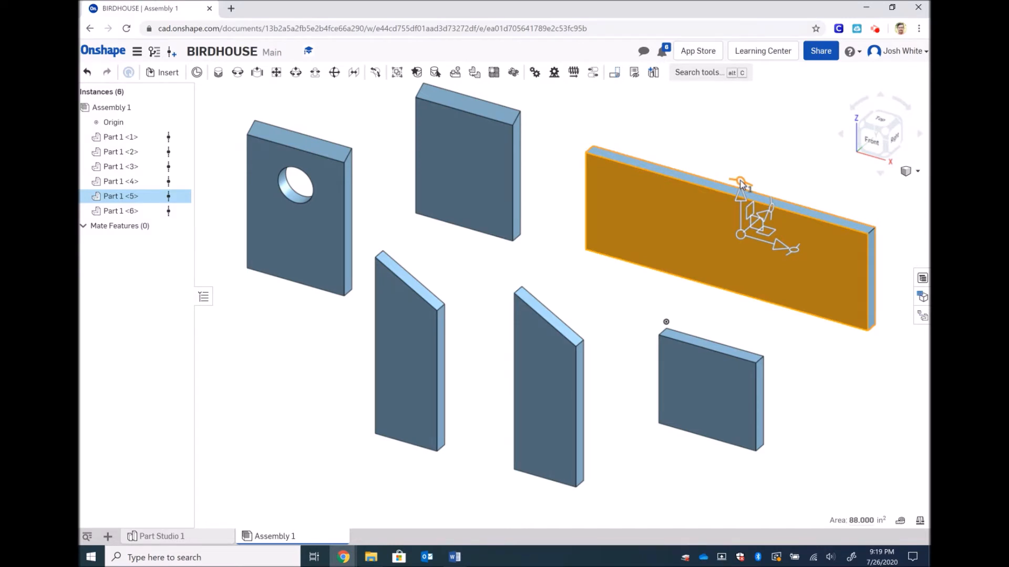
{"action": "left_click_drag", "start_coordinate": [740, 184], "coordinate": [799, 252]}
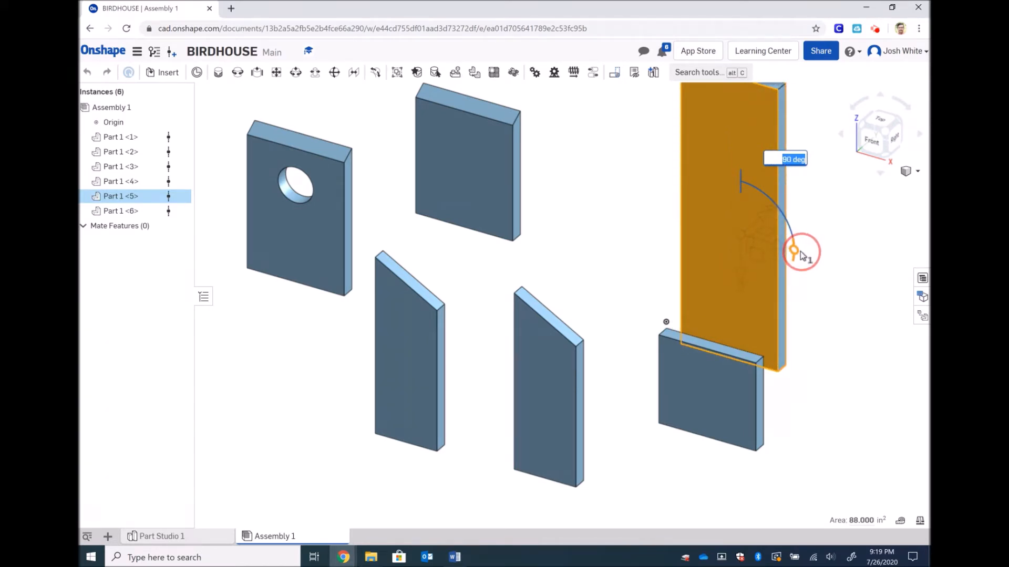
{"action": "left_click_drag", "start_coordinate": [799, 251], "coordinate": [799, 251]}
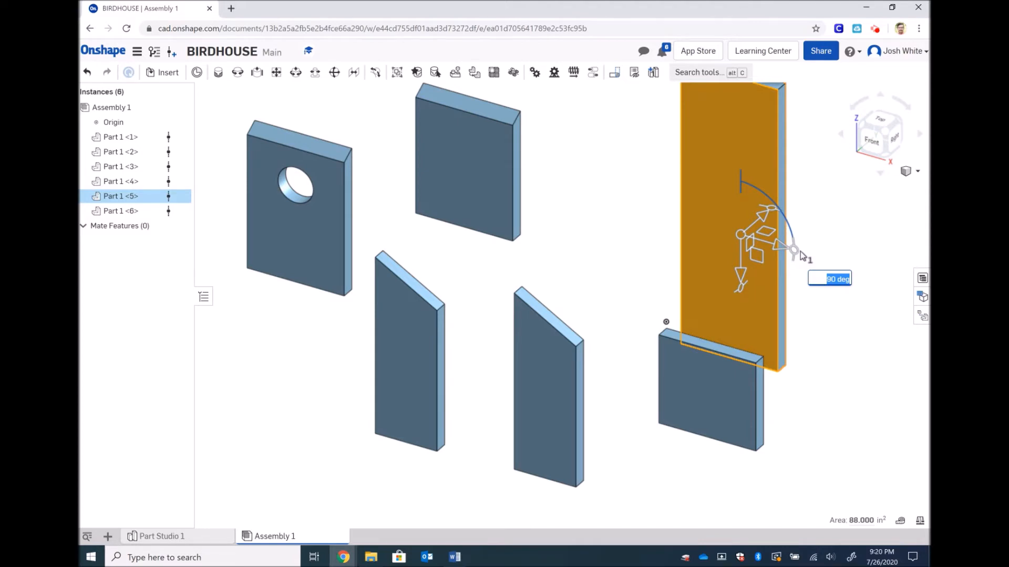
{"action": "left_click_drag", "start_coordinate": [794, 251], "coordinate": [792, 223]}
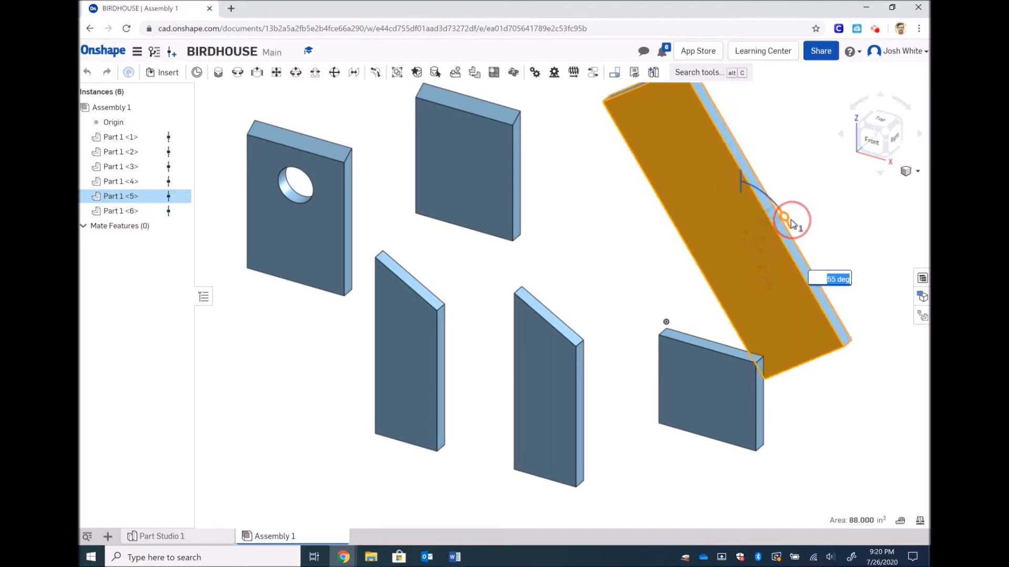
{"action": "left_click", "coordinate": [850, 232]}
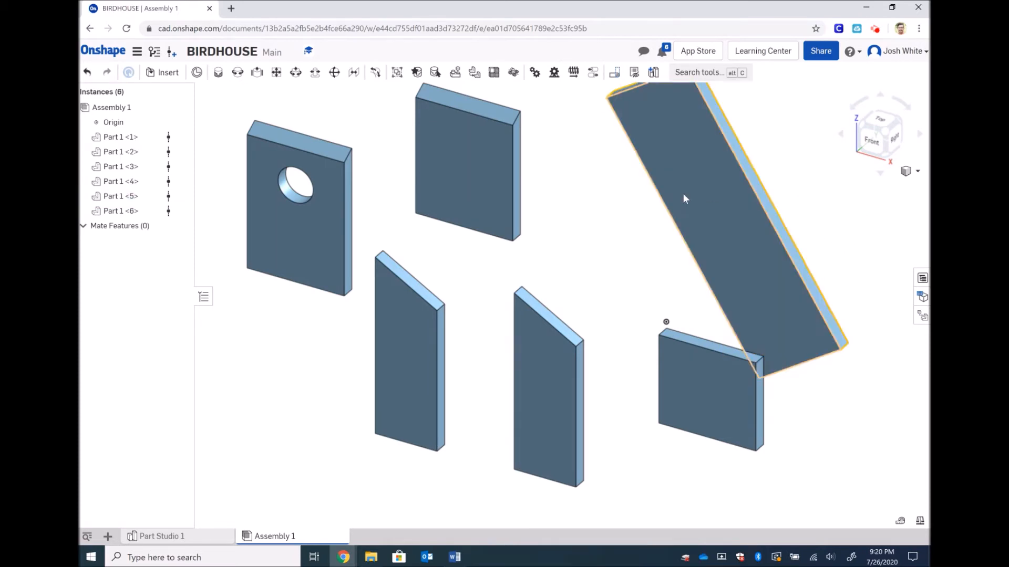
{"action": "key", "text": "ctrl+z"}
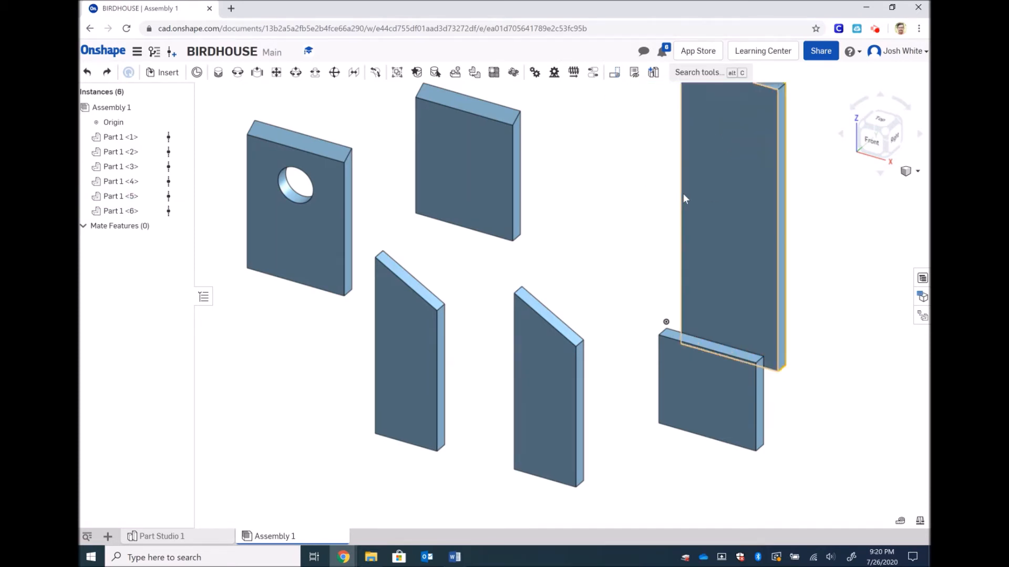
{"action": "key", "text": "ctrl+y"}
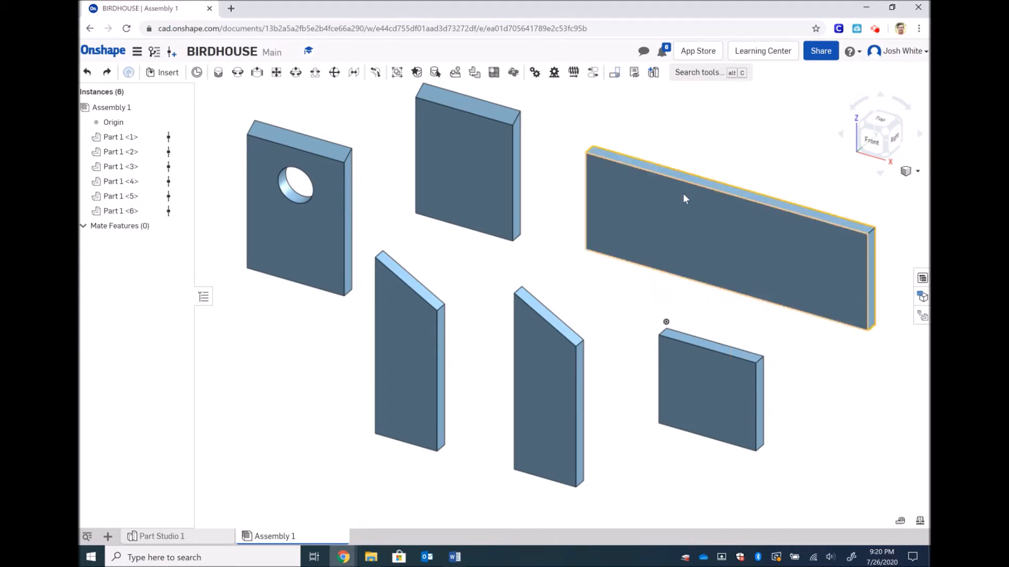
Rotate the long panel 90 degrees within its face plane so that it stands upright.
{"action": "left_click", "coordinate": [668, 219]}
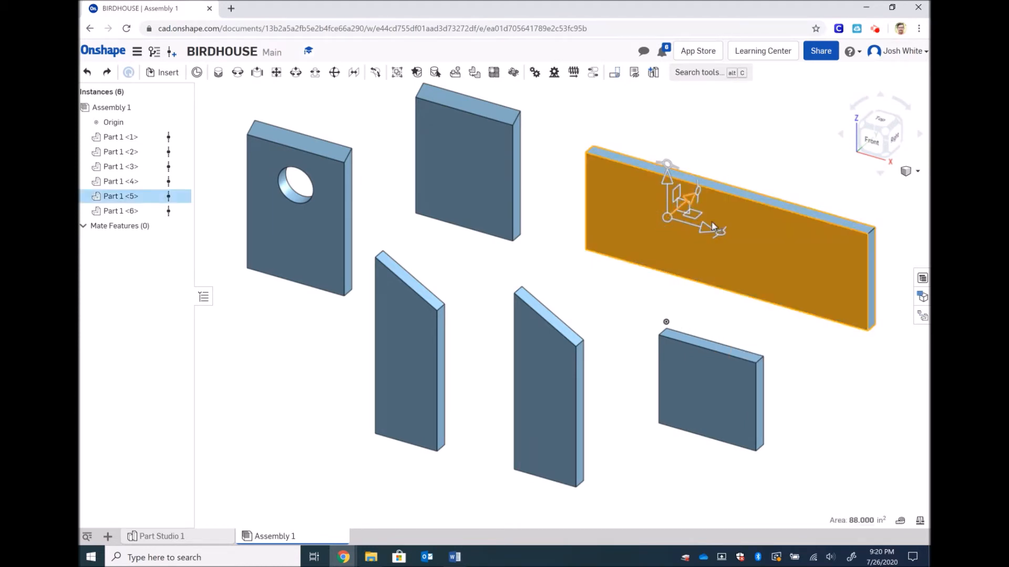
{"action": "left_click_drag", "start_coordinate": [667, 164], "coordinate": [738, 231]}
{"action": "type", "text": "80"}
{"action": "key", "text": "Return"}
{"action": "type", "text": "90"}
{"action": "key", "text": "Return"}
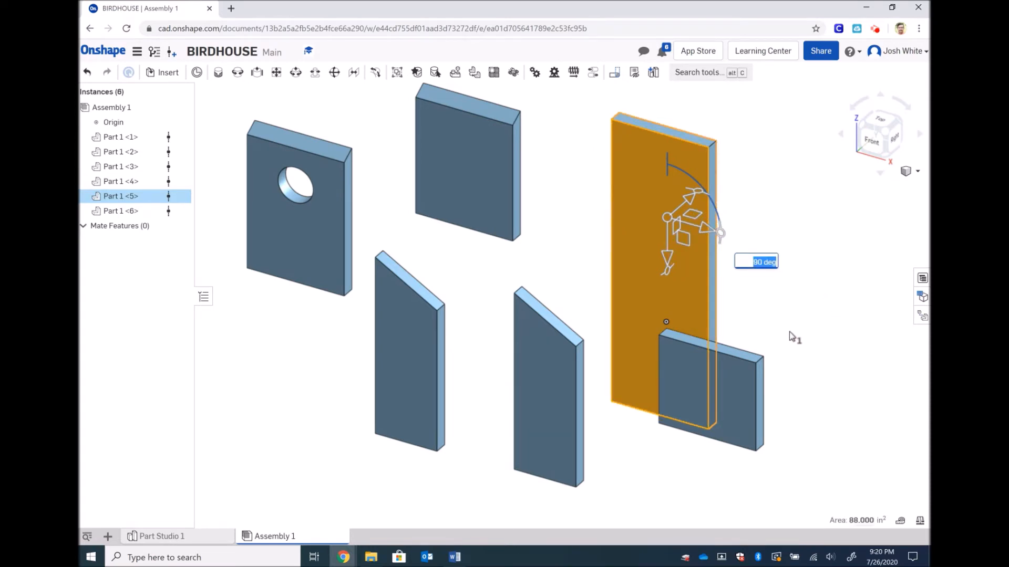
{"action": "left_click", "coordinate": [736, 289]}
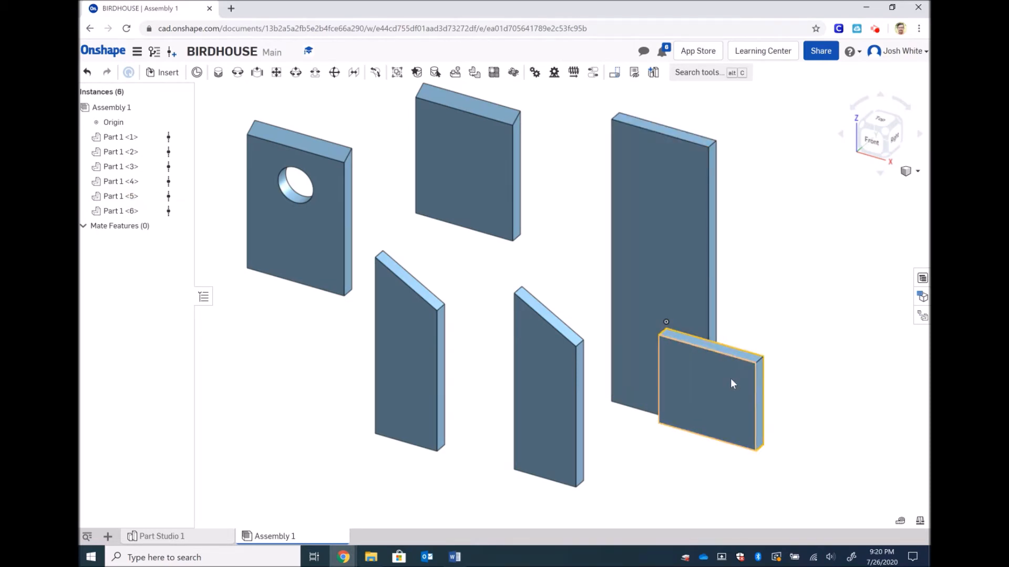
Move the small square panel clear of the long panel and rotate it 90 degrees so that it lies flat.
{"action": "left_click_drag", "start_coordinate": [733, 382], "coordinate": [809, 374]}
{"action": "scroll", "coordinate": [807, 373], "scroll_direction": "down", "scroll_amount": 1}
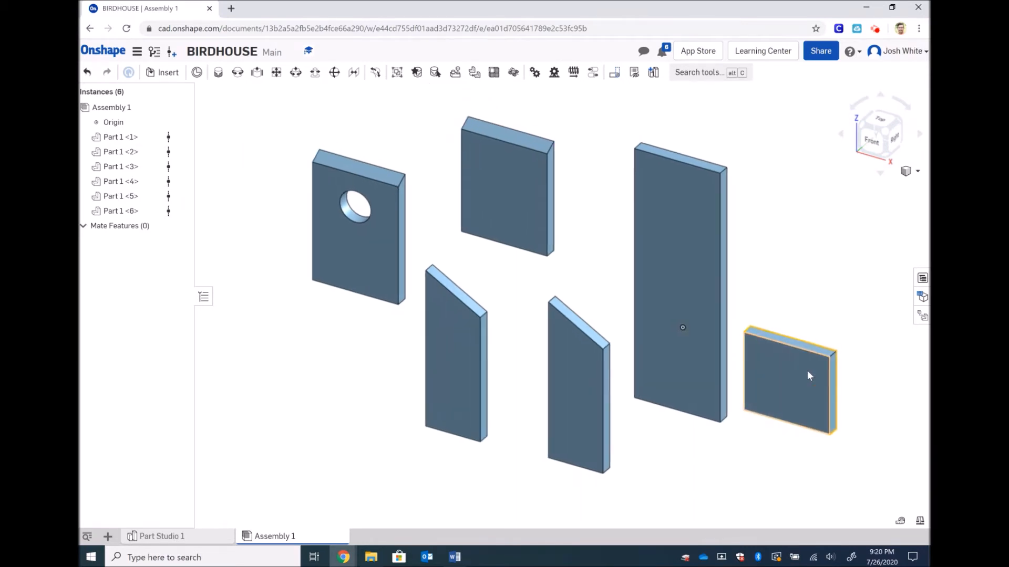
{"action": "left_click", "coordinate": [808, 375]}
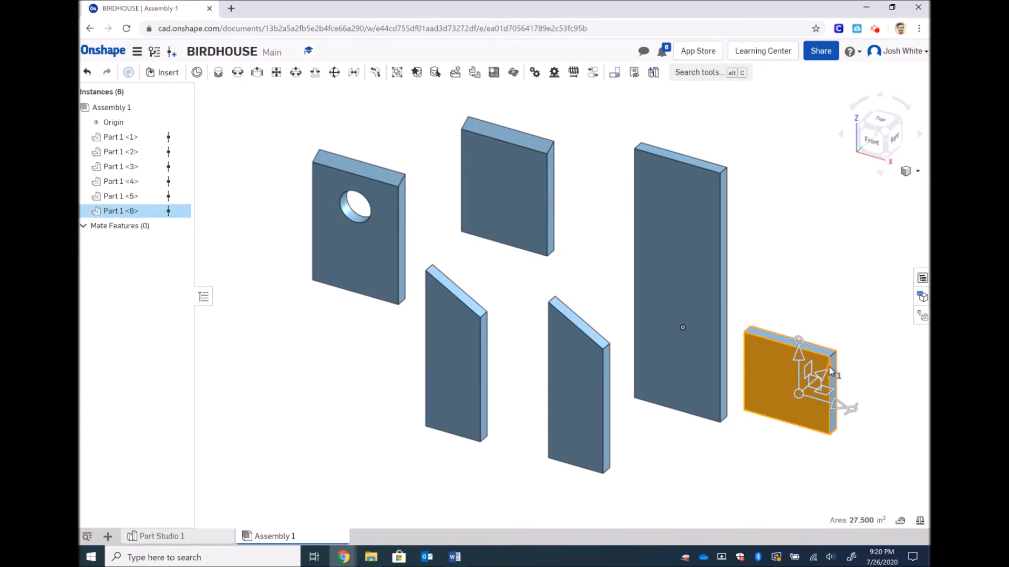
{"action": "left_click_drag", "start_coordinate": [831, 371], "coordinate": [780, 448]}
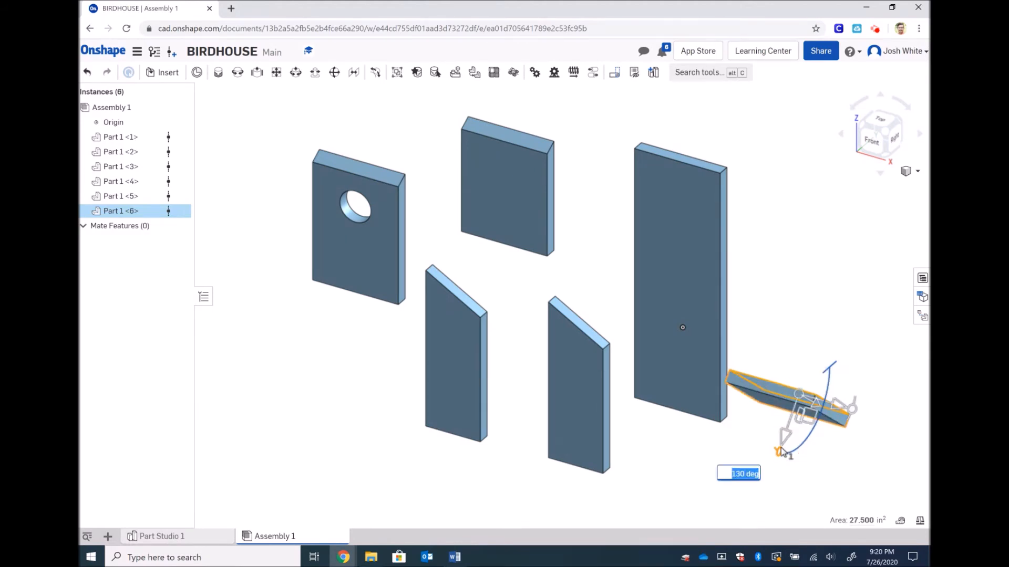
{"action": "type", "text": "90"}
{"action": "key", "text": "Return"}
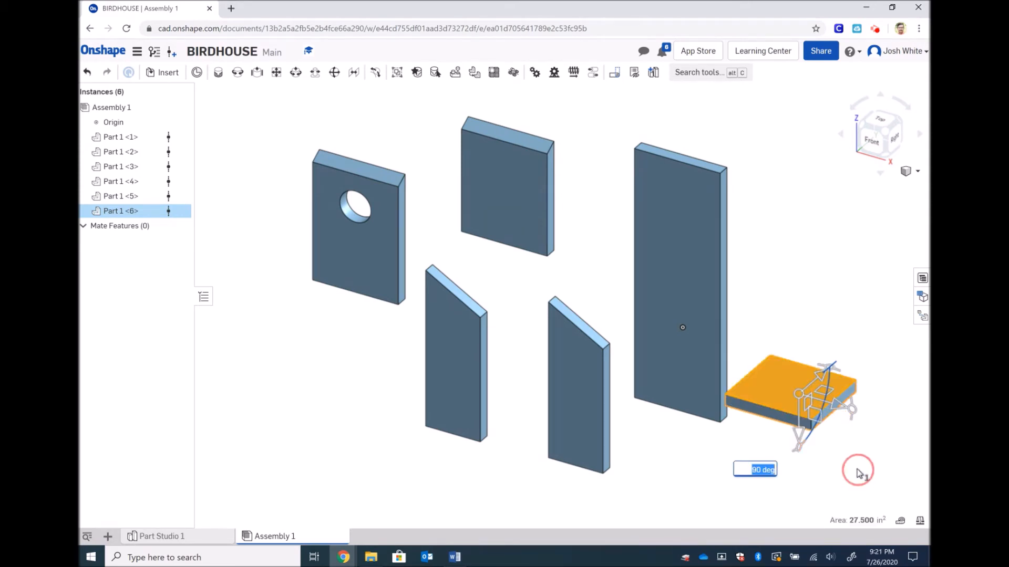
{"action": "left_click", "coordinate": [696, 361]}
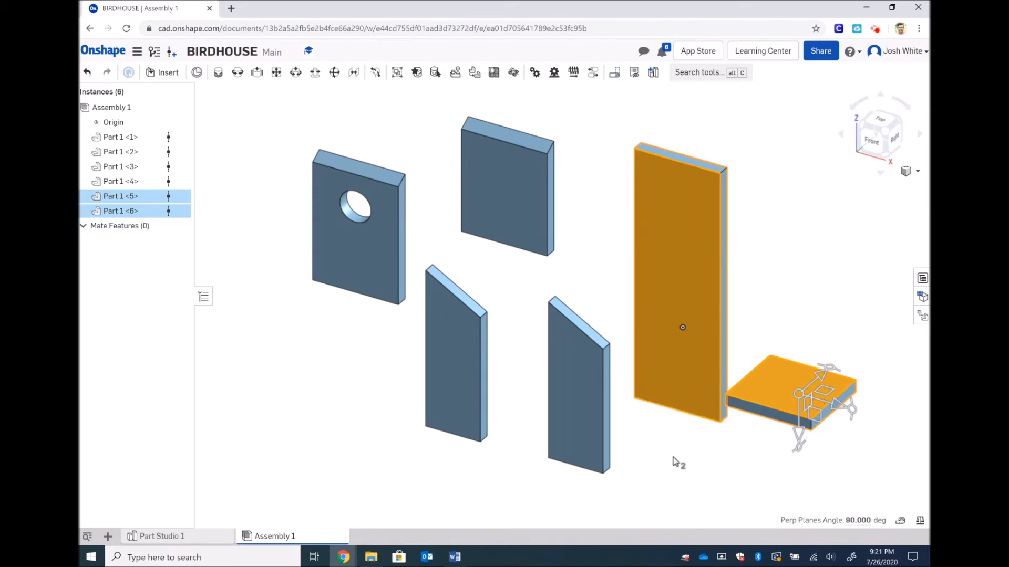
{"action": "left_click", "coordinate": [737, 454]}
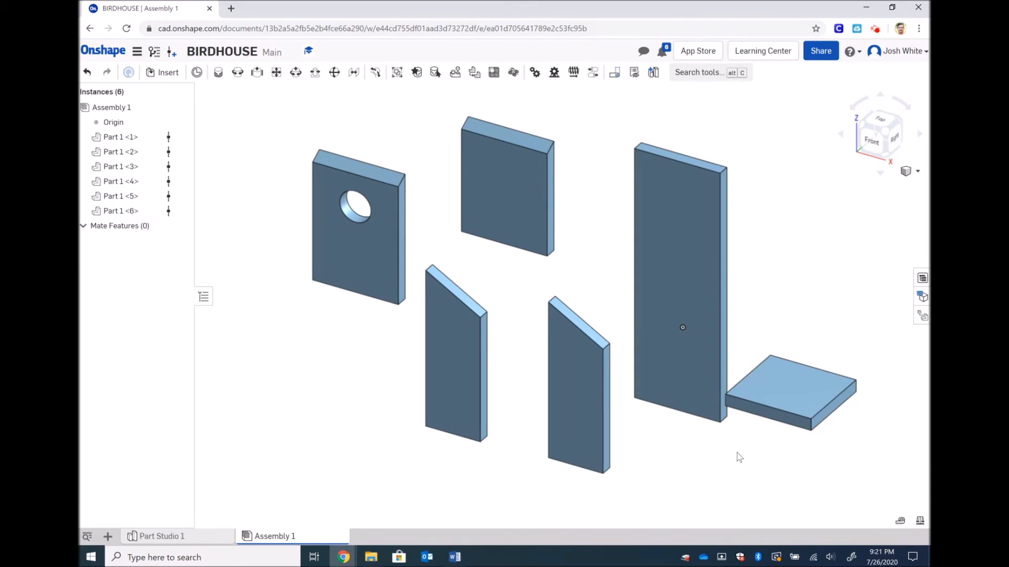
Rotate both slanted side panels together 90 degrees about the vertical axis.
{"action": "left_click", "coordinate": [574, 395]}
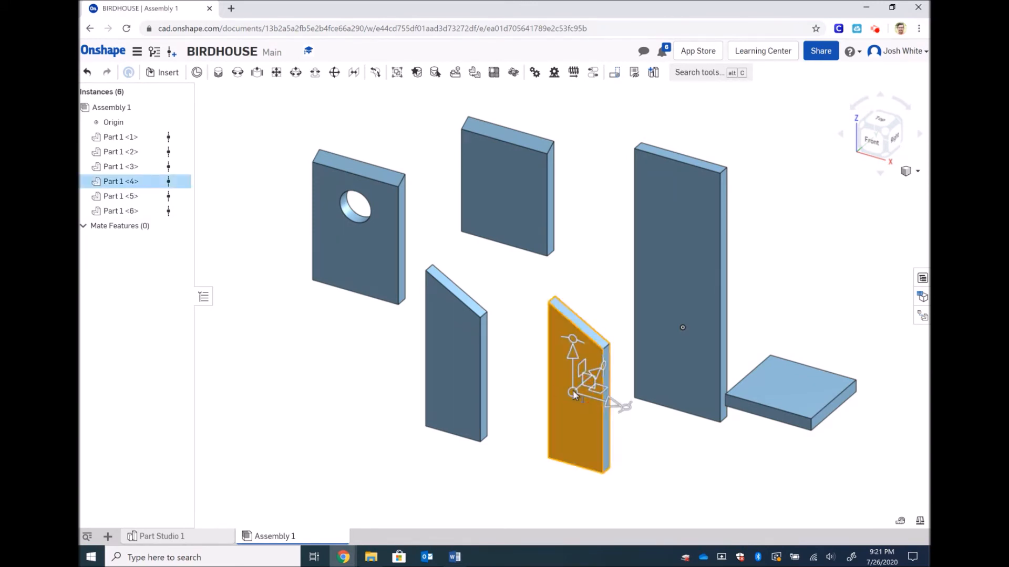
{"action": "left_click", "coordinate": [456, 376]}
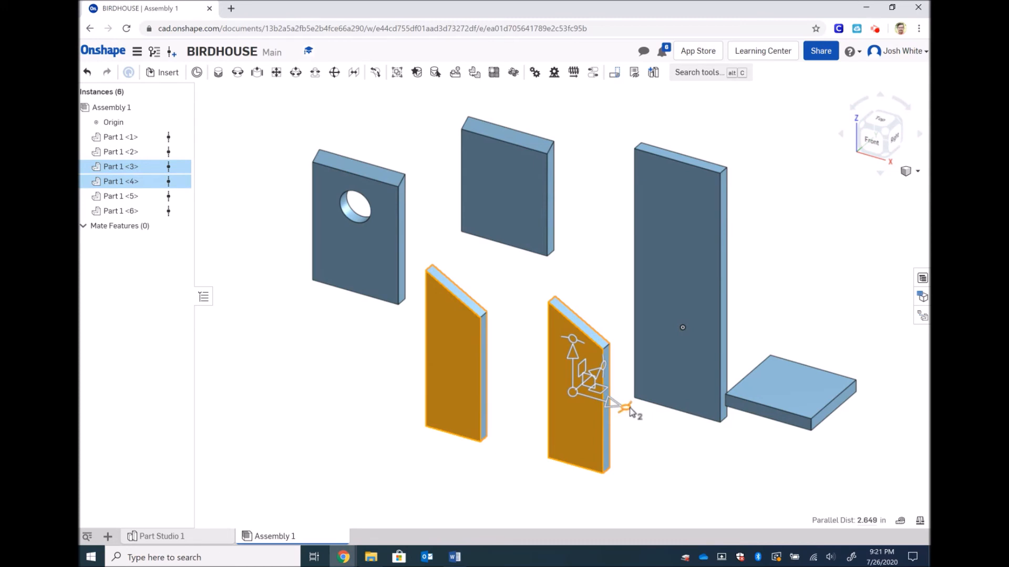
{"action": "left_click", "coordinate": [630, 409]}
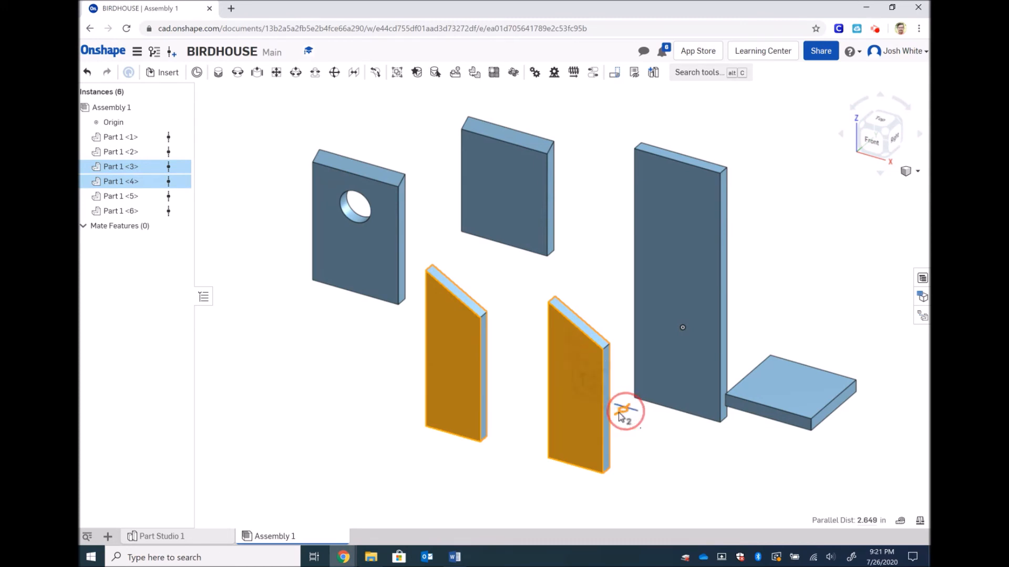
{"action": "left_click_drag", "start_coordinate": [611, 420], "coordinate": [539, 424]}
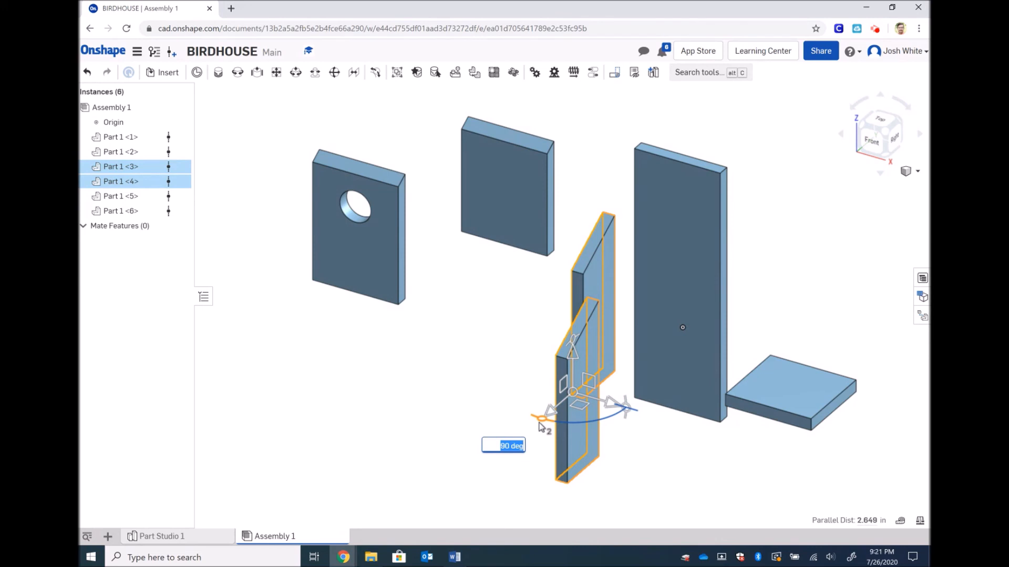
{"action": "key", "text": "Return"}
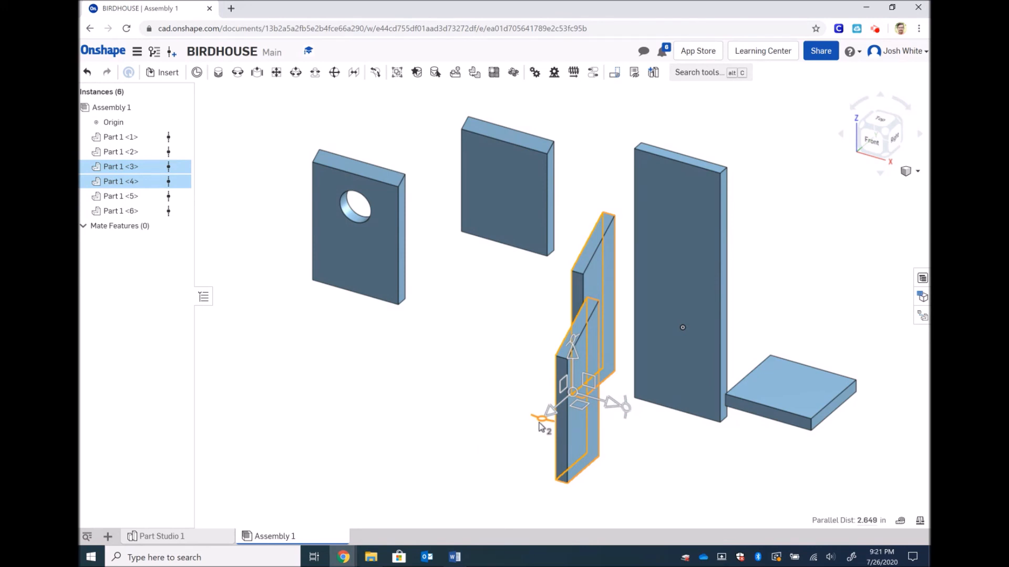
{"action": "left_click", "coordinate": [467, 403]}
{"action": "left_click", "coordinate": [520, 337]}
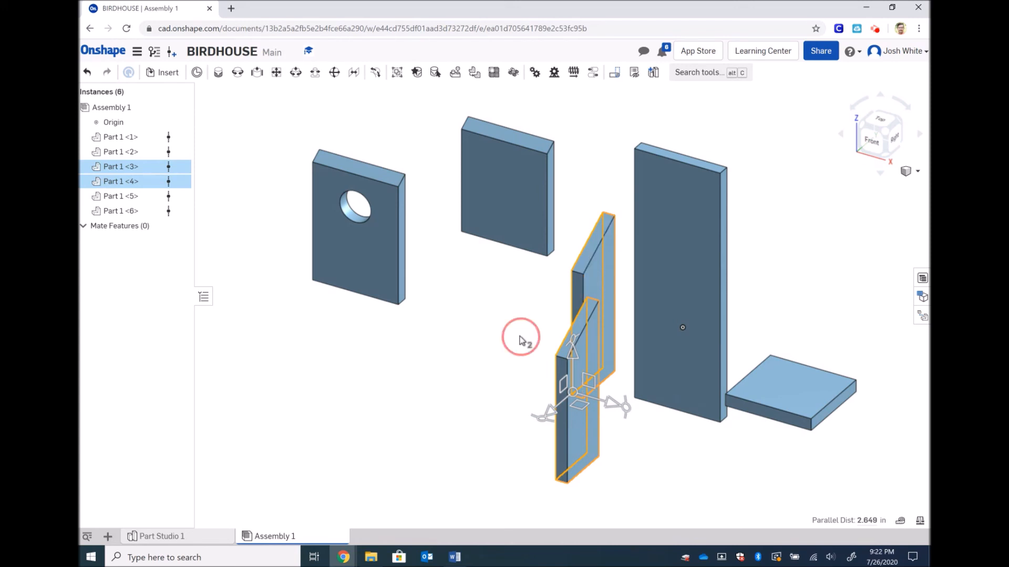
Separate the two slanted side panels and place the flat square panel in front of the upright long panel.
{"action": "left_click_drag", "start_coordinate": [602, 282], "coordinate": [473, 337]}
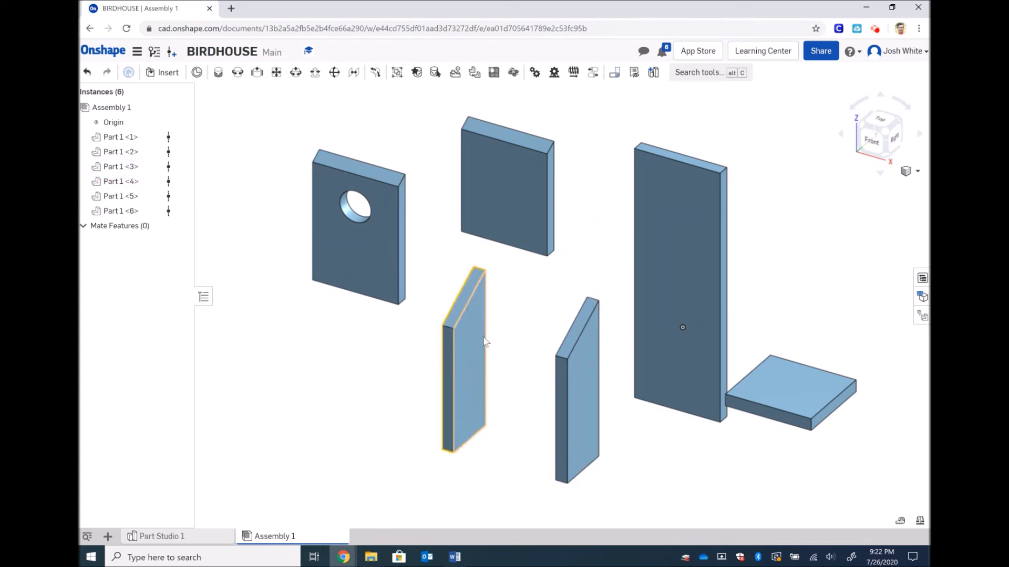
{"action": "left_click_drag", "start_coordinate": [803, 391], "coordinate": [668, 466]}
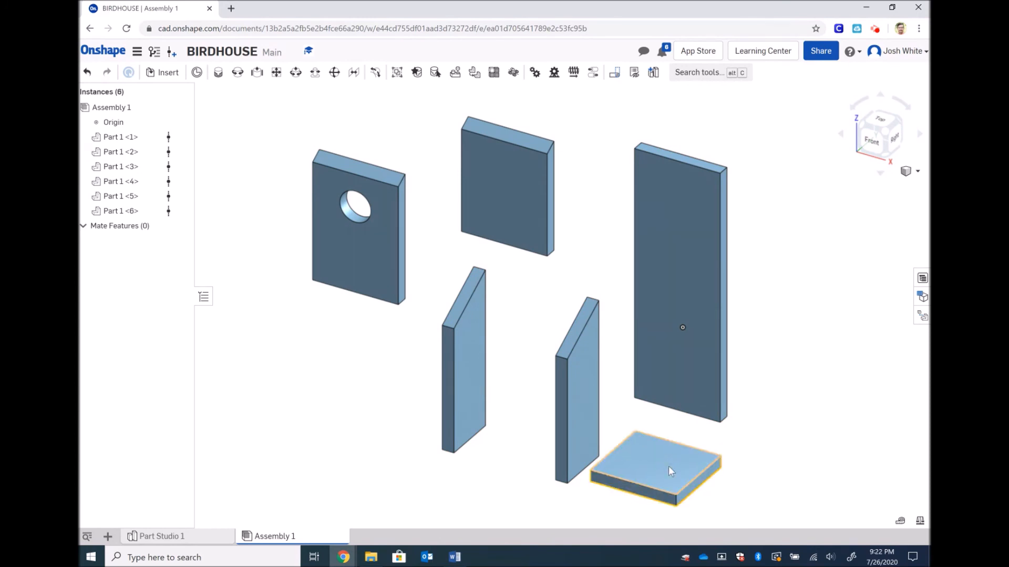